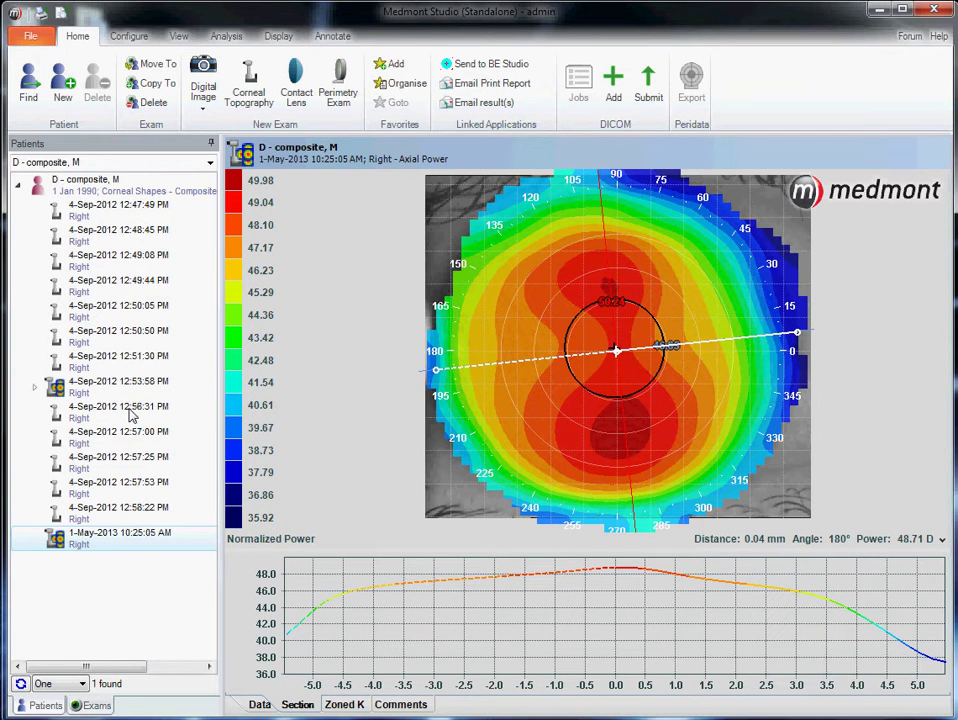
# Step: Display the axial power map of the 4-Sep-2012 12:56:31 PM exam
pyautogui.click(130, 412)
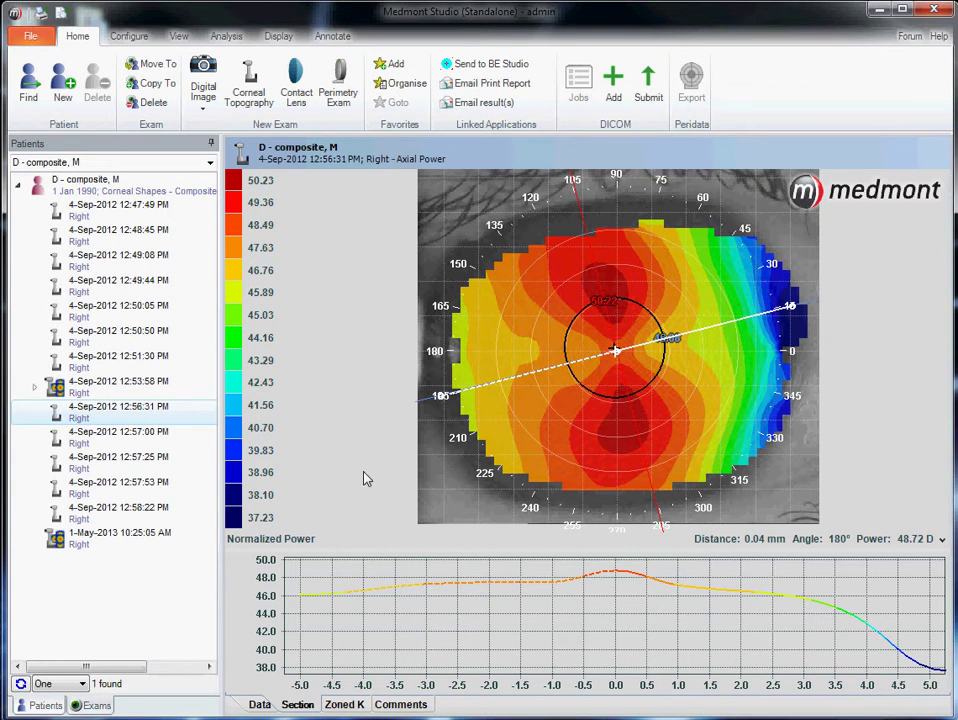
# Step: Review the 12:57:25, 12:57:53 and 12:58:22 PM exams, then show the 1-May-2013 map
pyautogui.click(110, 437)
pyautogui.click(100, 457)
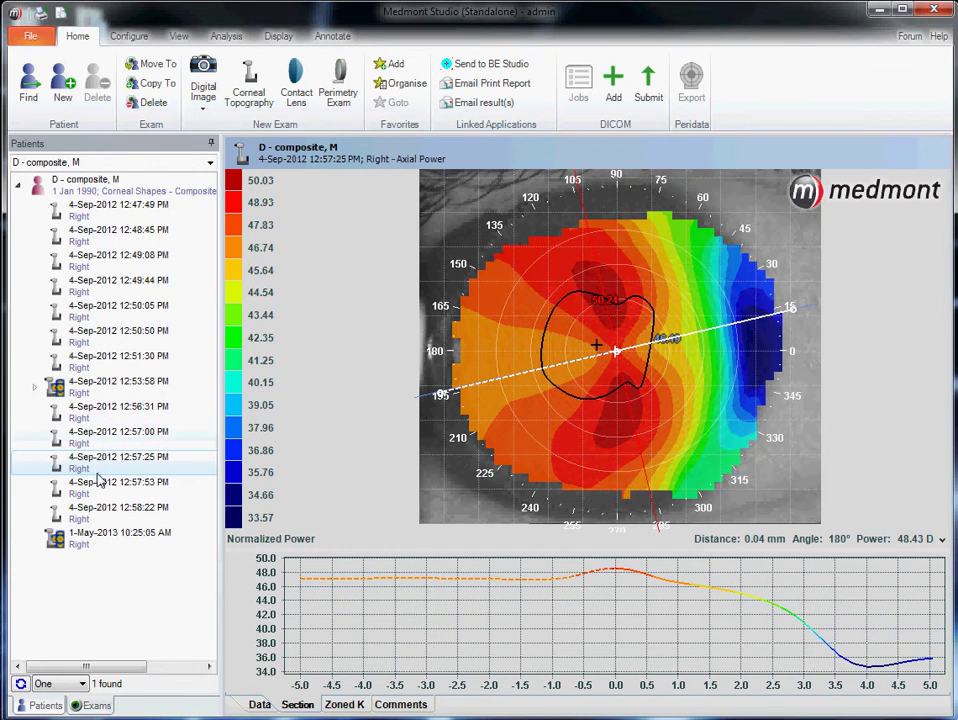
pyautogui.click(94, 490)
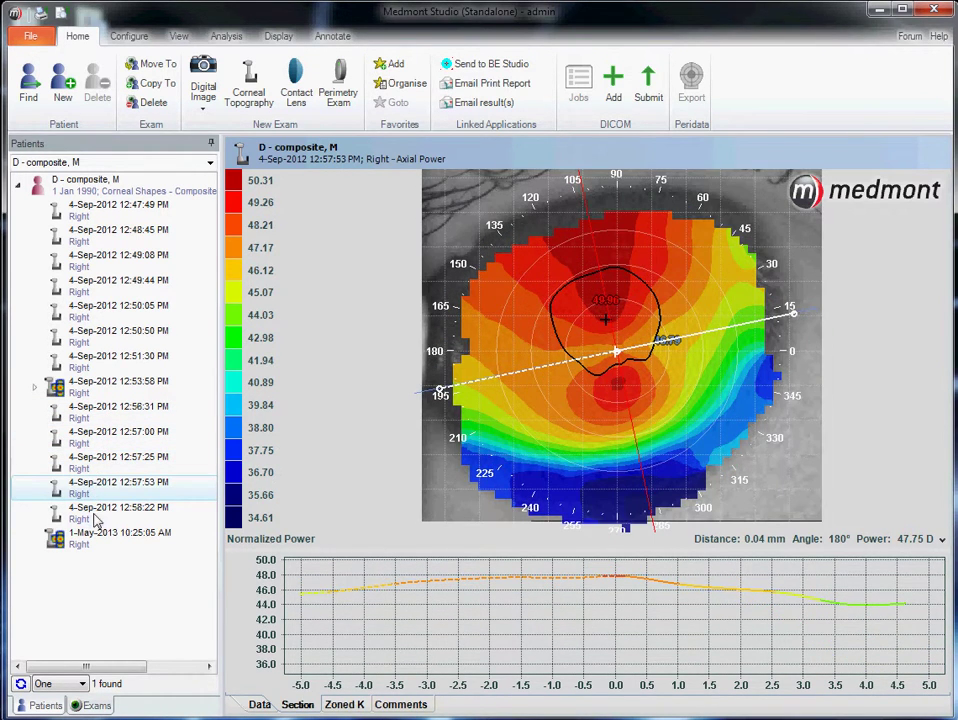
pyautogui.click(94, 514)
pyautogui.click(100, 542)
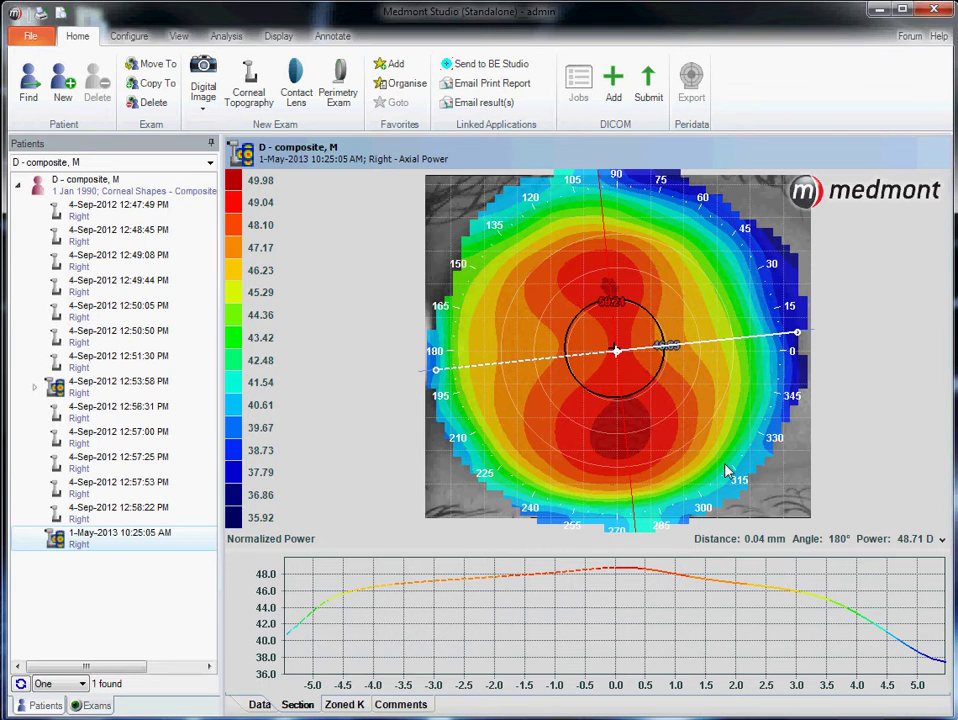
# Step: Design a Custom 4 Curve lens from refraction Sphere −4.00, Cylinder −3.00, Axis 180
pyautogui.click(302, 92)
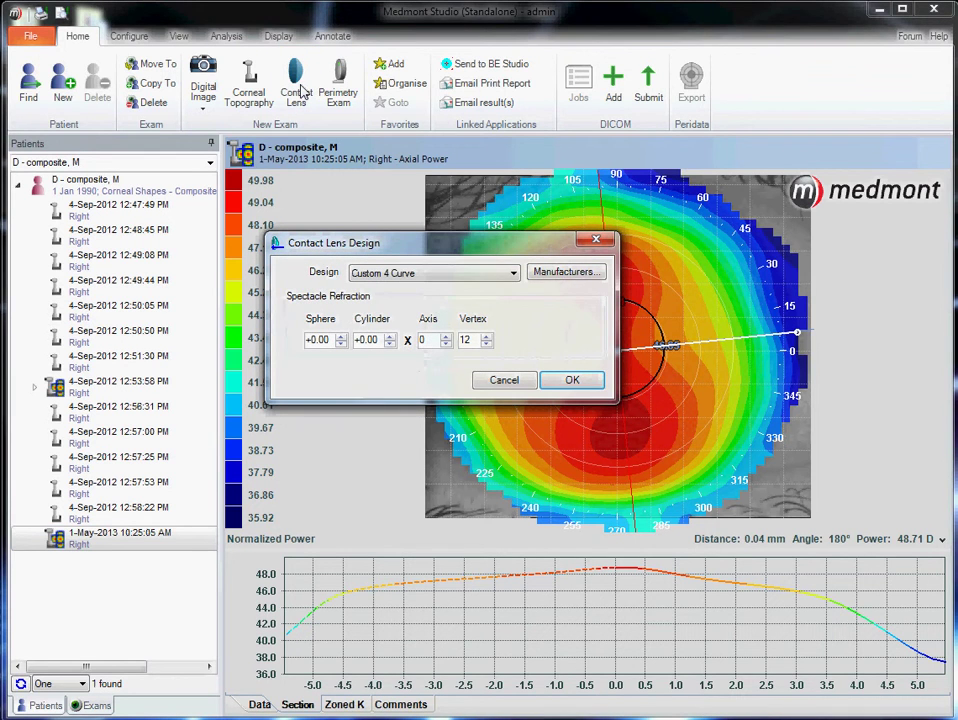
pyautogui.click(513, 276)
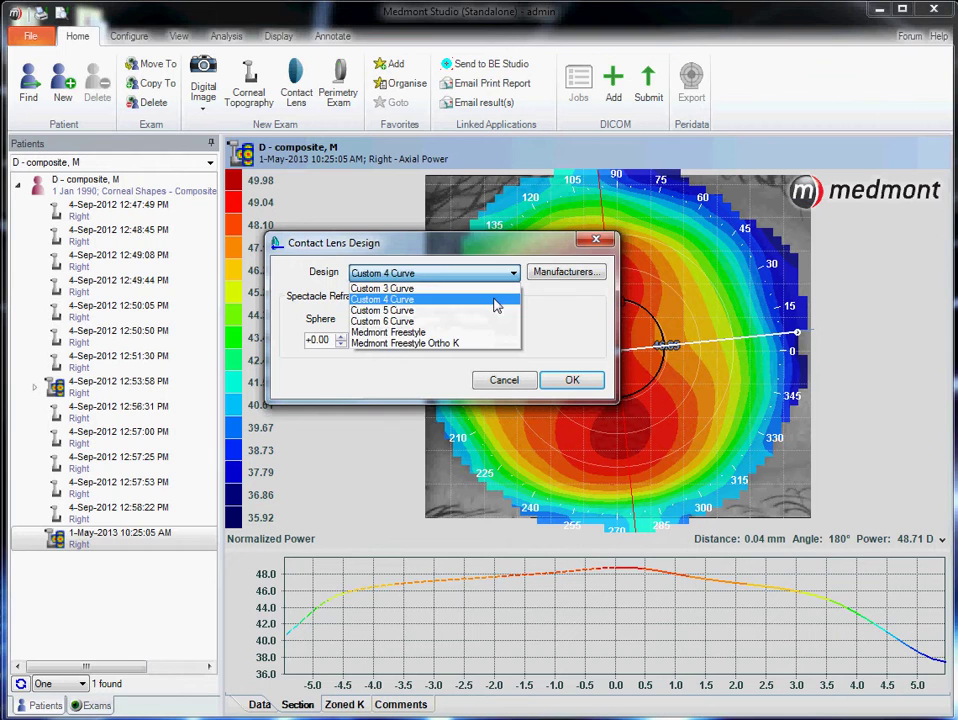
pyautogui.click(496, 300)
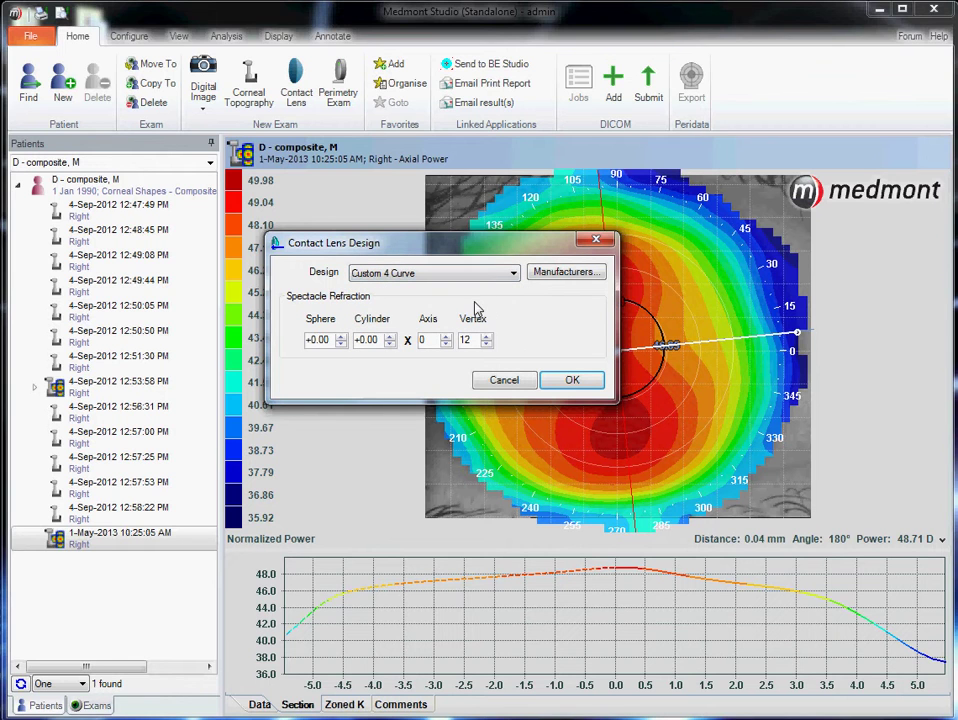
pyautogui.doubleClick(327, 339)
pyautogui.write('-4')
pyautogui.press('Tab')
pyautogui.write('-')
pyautogui.press('Tab')
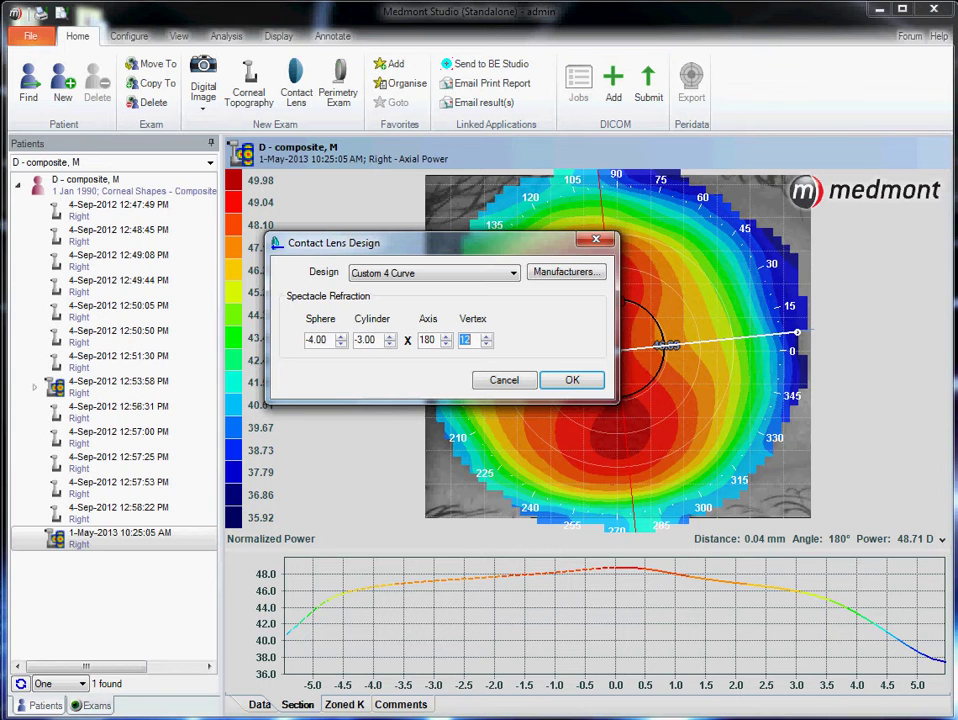
pyautogui.click(570, 386)
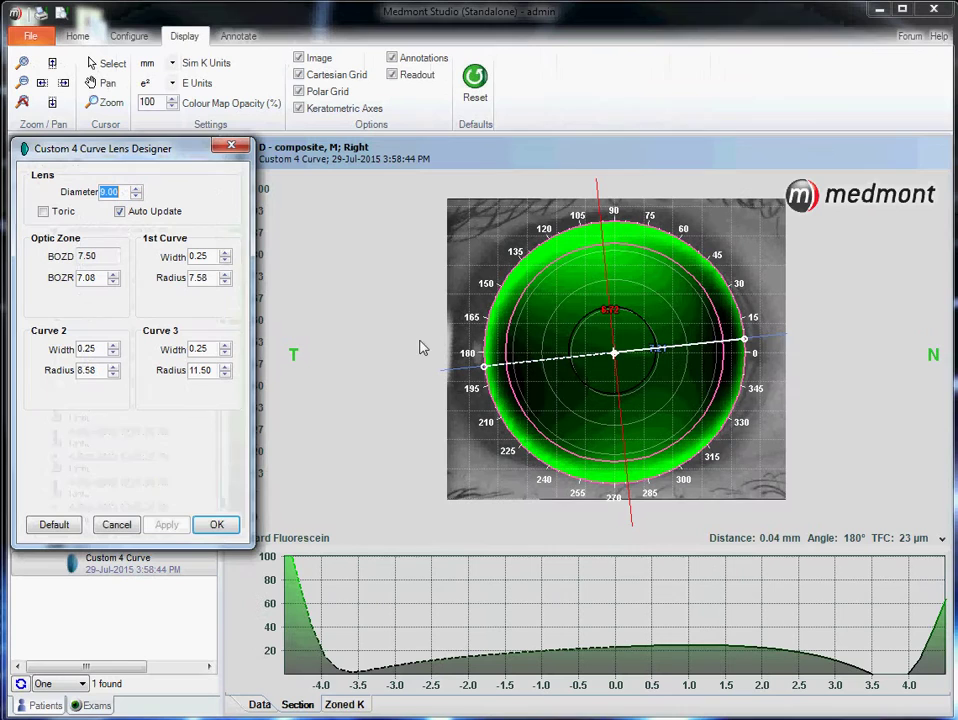
# Step: Draw an 11.29 mm ruler annotation across the fluorescein map and open its options
pyautogui.click(234, 37)
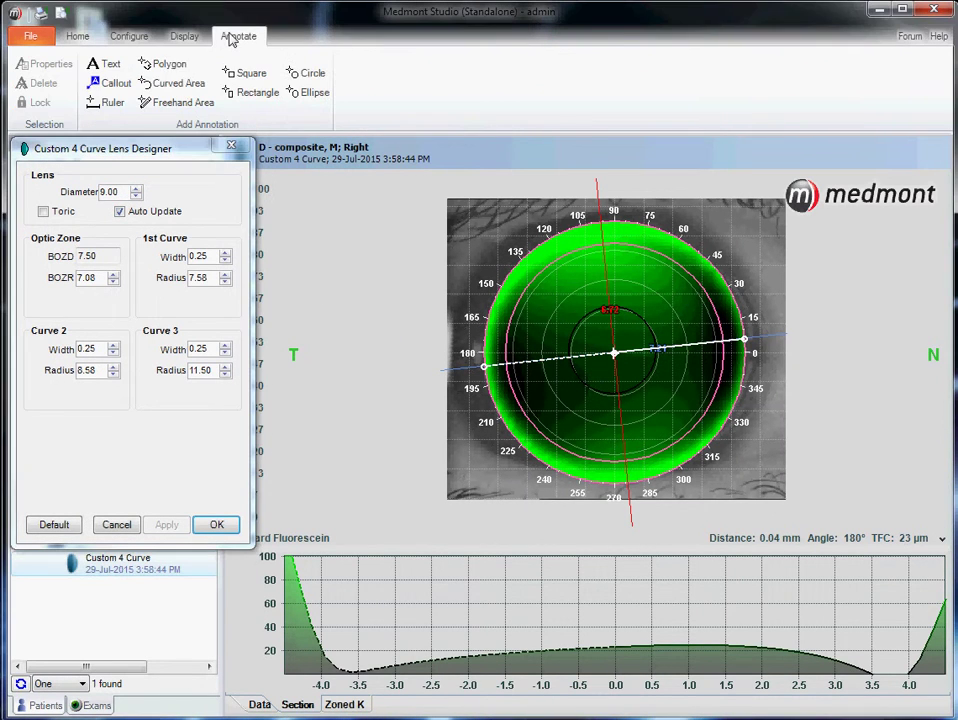
pyautogui.click(112, 102)
pyautogui.moveTo(469, 264); pyautogui.dragTo(572, 312)
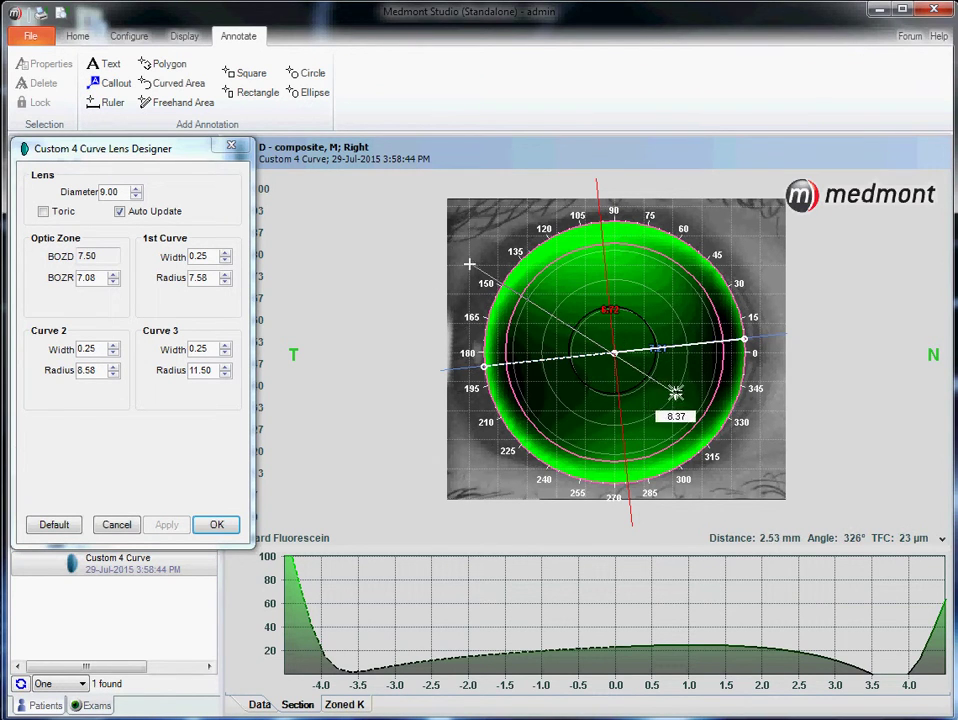
pyautogui.moveTo(592, 320)
pyautogui.mouseDown()
pyautogui.moveTo(671, 389)
pyautogui.moveTo(750, 433)
pyautogui.mouseUp()
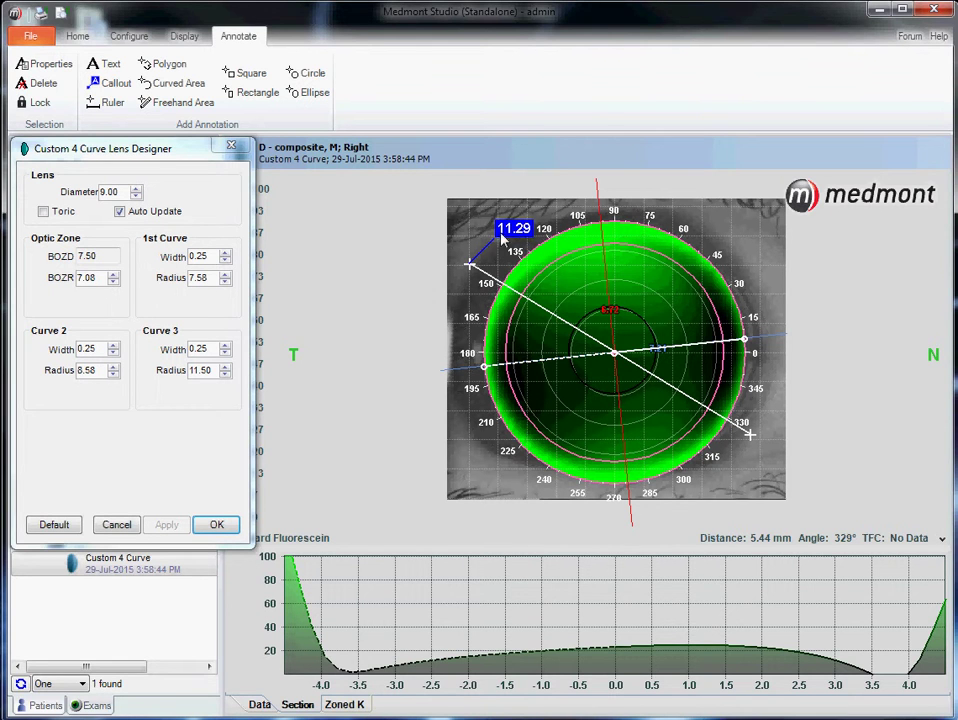
pyautogui.rightClick(515, 232)
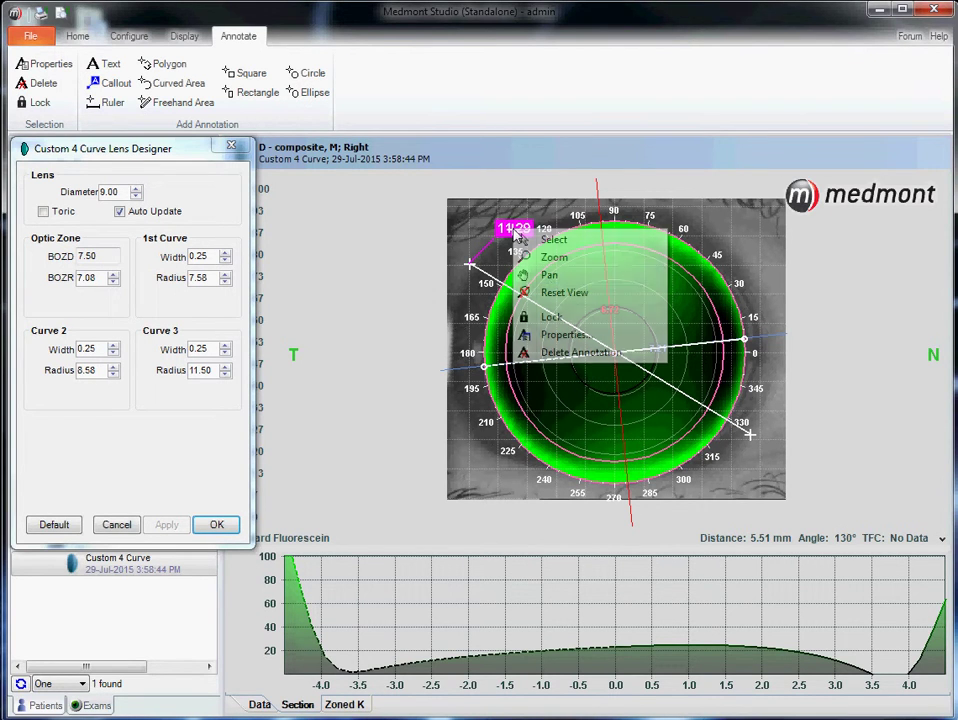
# Step: Delete the ruler and set the lens diameter to 9.20, giving a 7.70 optic zone
pyautogui.click(583, 353)
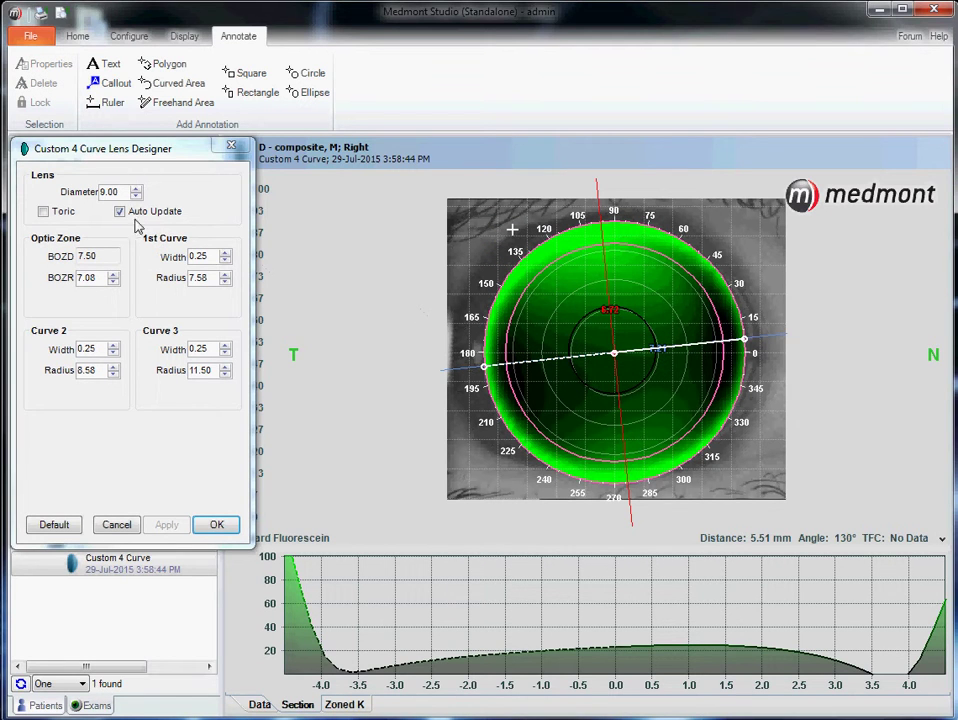
pyautogui.doubleClick(115, 192)
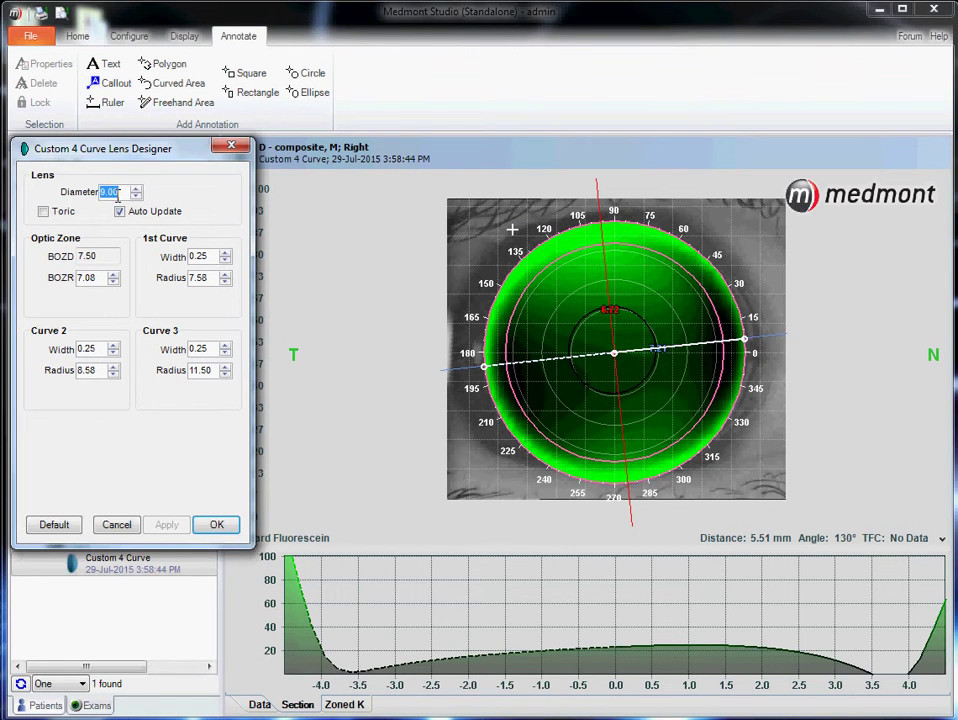
pyautogui.write('9')
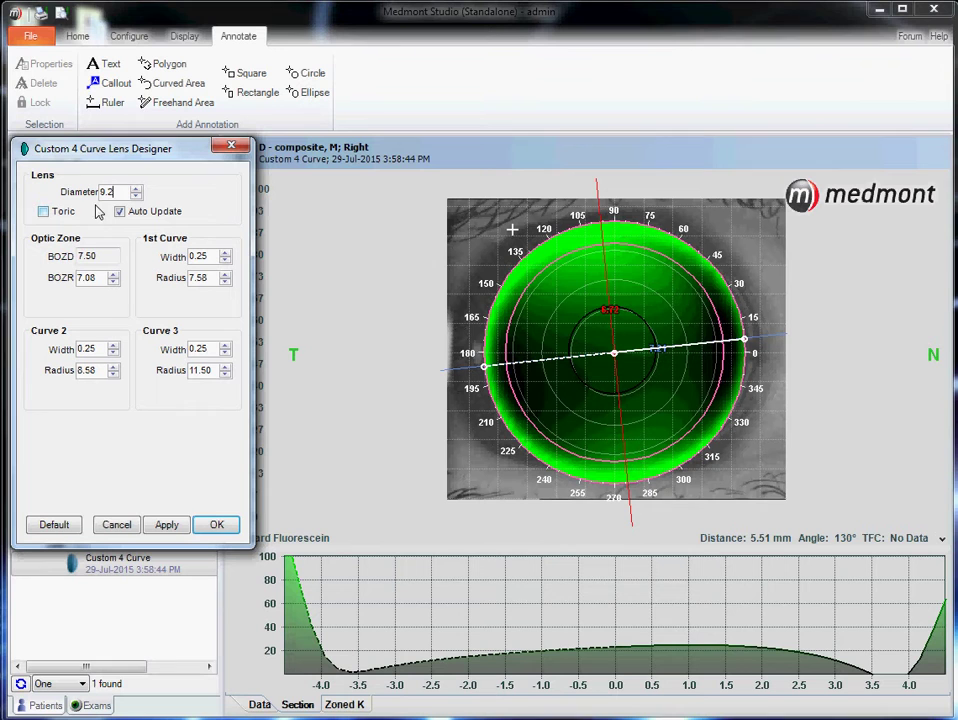
pyautogui.click(178, 526)
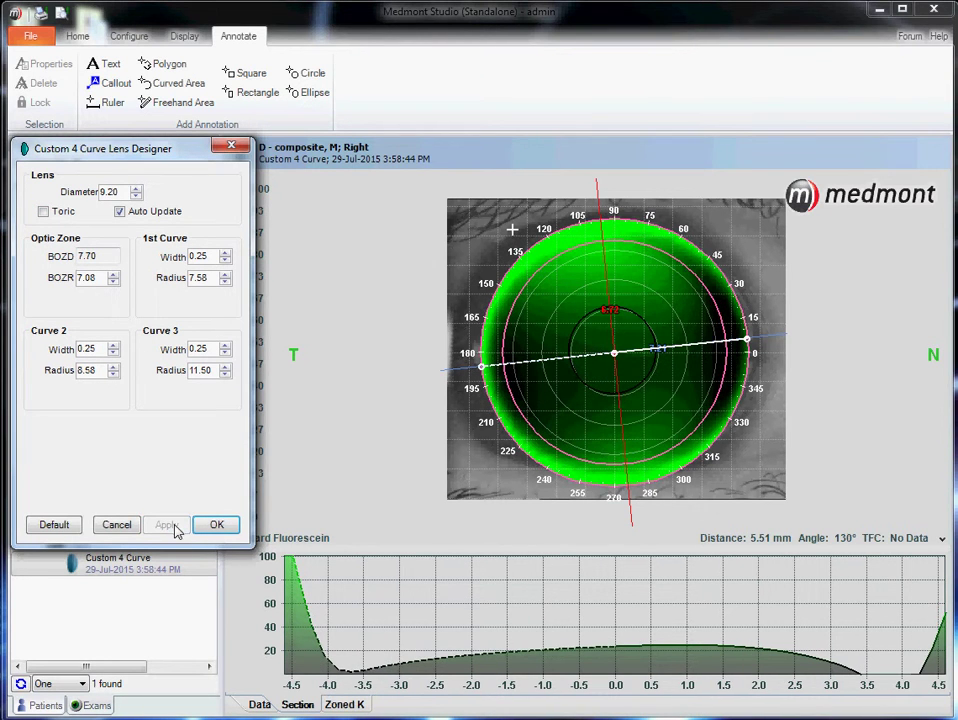
# Step: Shift the lens slightly left on the map and nudge the section line down
pyautogui.click(737, 302)
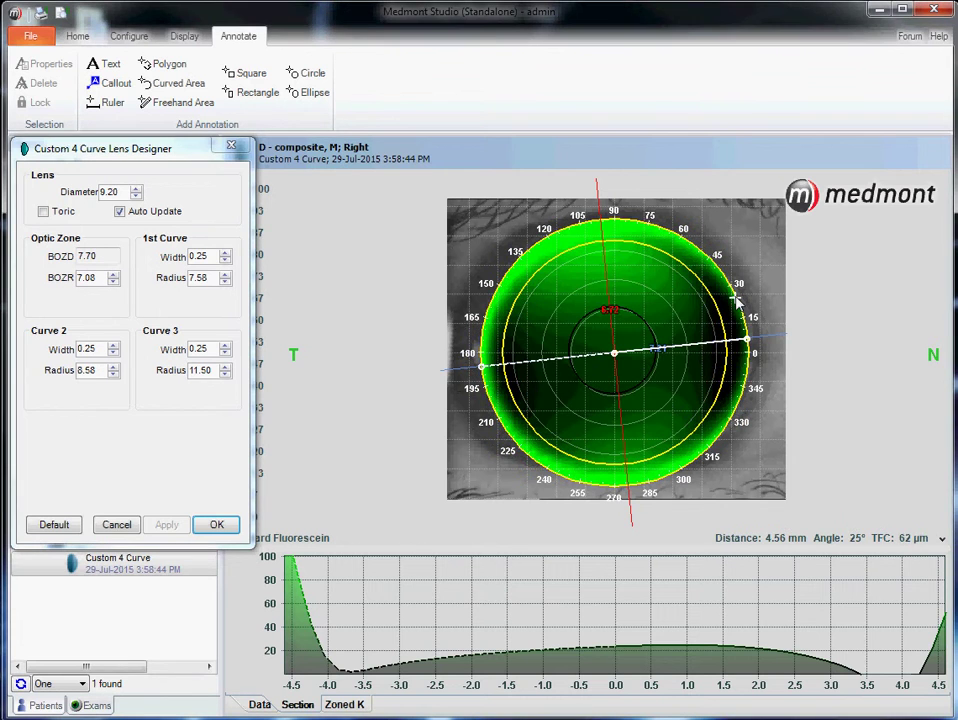
pyautogui.moveTo(733, 301); pyautogui.dragTo(730, 300)
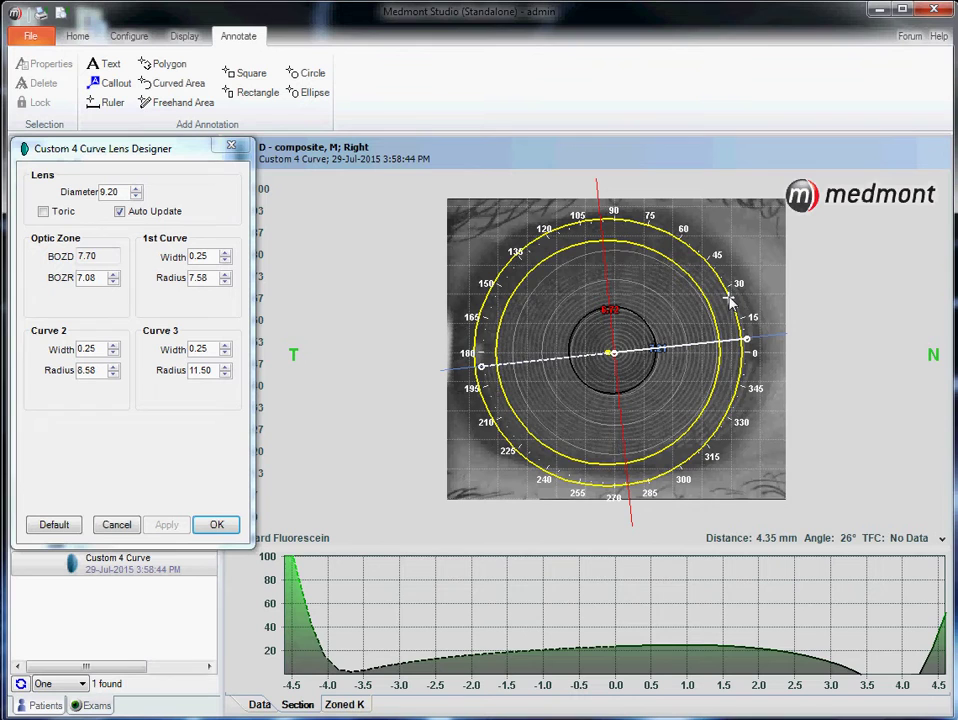
pyautogui.moveTo(731, 300); pyautogui.dragTo(728, 302)
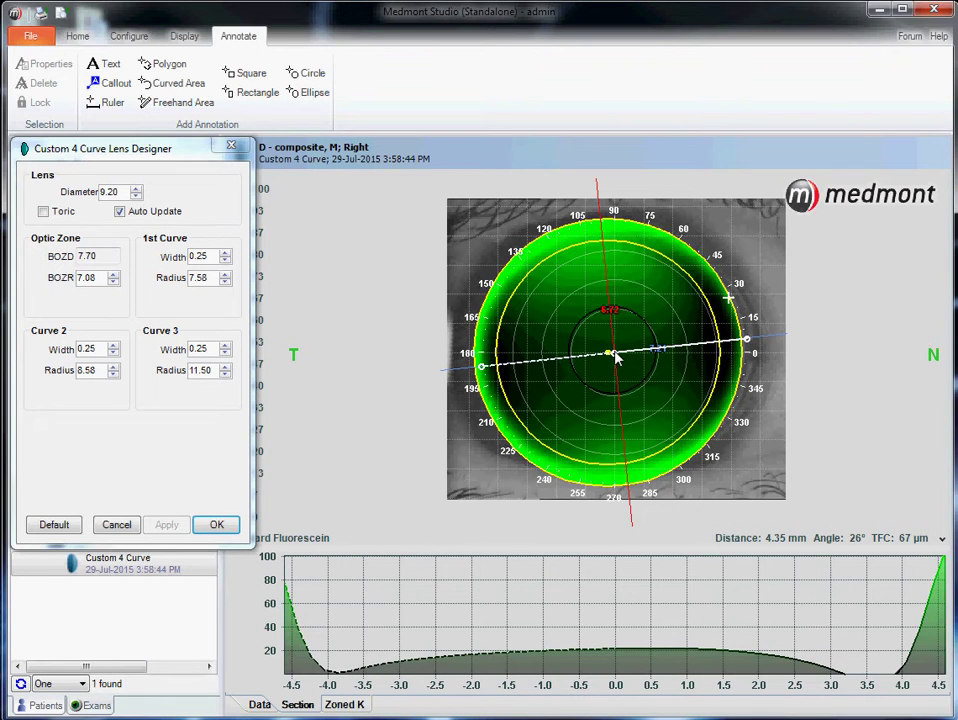
pyautogui.moveTo(612, 357)
pyautogui.mouseDown()
pyautogui.moveTo(627, 353)
pyautogui.moveTo(611, 357)
pyautogui.moveTo(612, 368)
pyautogui.moveTo(610, 356)
pyautogui.mouseUp()
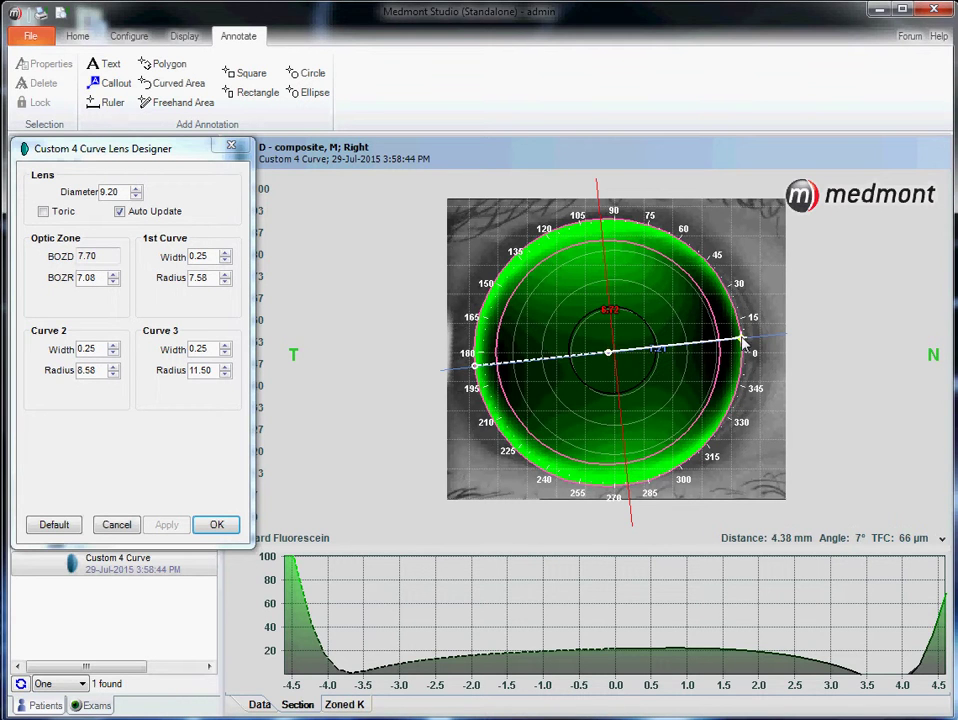
# Step: Move the section to the near-vertical meridian, reading 22 µm clearance 0.22 mm from centre
pyautogui.moveTo(741, 341)
pyautogui.mouseDown()
pyautogui.moveTo(738, 384)
pyautogui.moveTo(525, 428)
pyautogui.moveTo(498, 342)
pyautogui.moveTo(498, 306)
pyautogui.moveTo(633, 190)
pyautogui.moveTo(655, 235)
pyautogui.moveTo(752, 267)
pyautogui.moveTo(729, 306)
pyautogui.moveTo(729, 363)
pyautogui.moveTo(705, 410)
pyautogui.moveTo(656, 442)
pyautogui.moveTo(596, 451)
pyautogui.moveTo(539, 425)
pyautogui.moveTo(519, 380)
pyautogui.moveTo(530, 264)
pyautogui.moveTo(640, 270)
pyautogui.moveTo(697, 309)
pyautogui.moveTo(717, 344)
pyautogui.mouseUp()
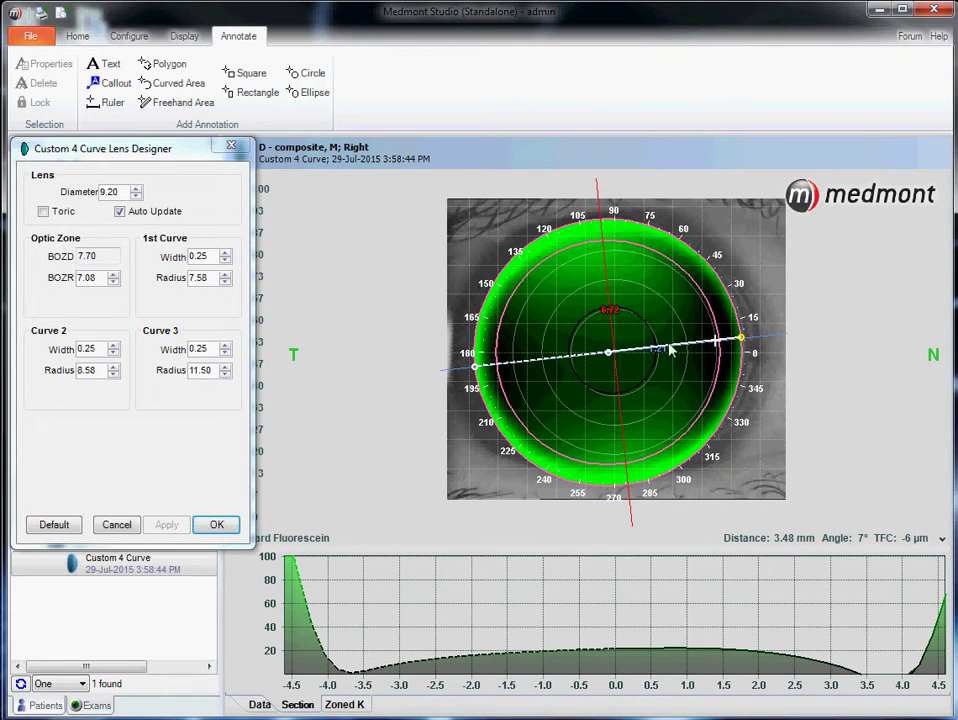
pyautogui.click(610, 354)
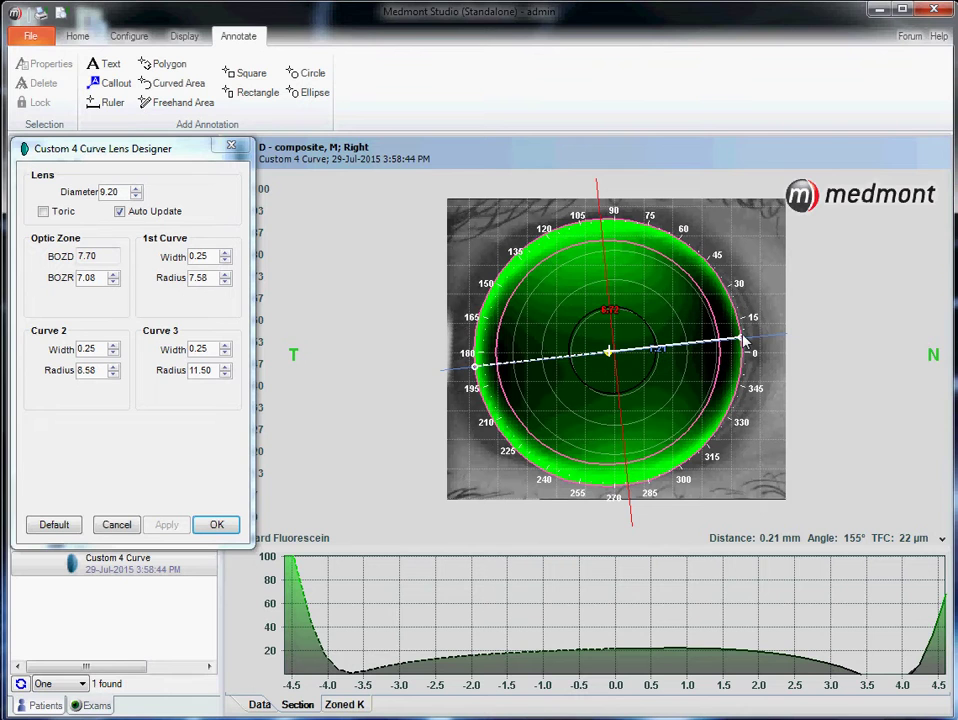
pyautogui.moveTo(743, 343)
pyautogui.mouseDown()
pyautogui.moveTo(655, 437)
pyautogui.moveTo(607, 447)
pyautogui.moveTo(643, 434)
pyautogui.moveTo(627, 440)
pyautogui.mouseUp()
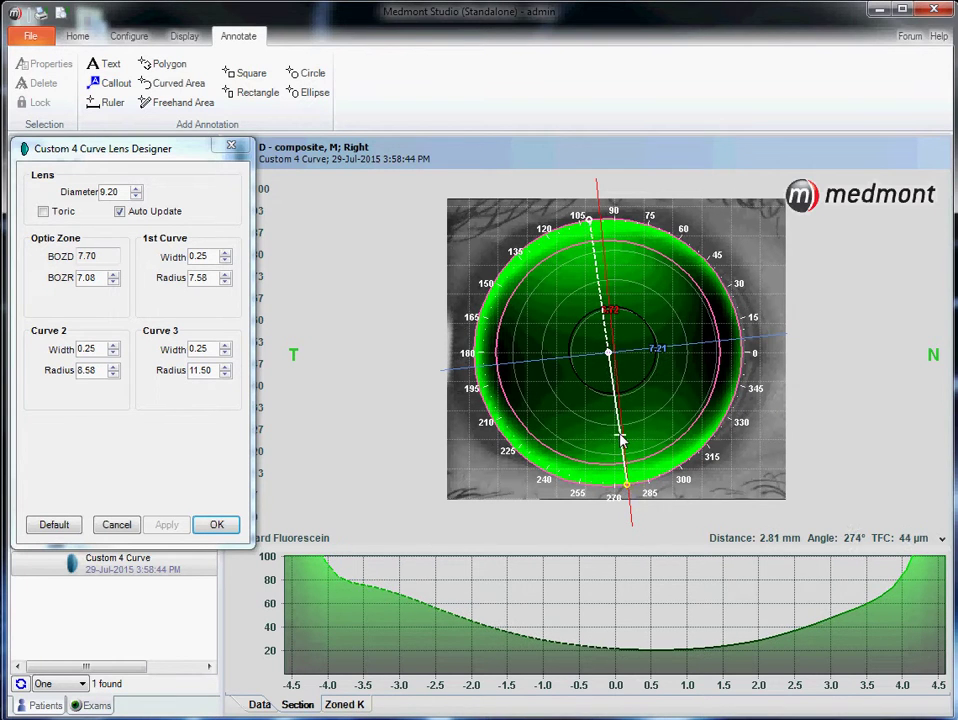
pyautogui.moveTo(620, 438); pyautogui.dragTo(621, 438)
pyautogui.click(611, 353)
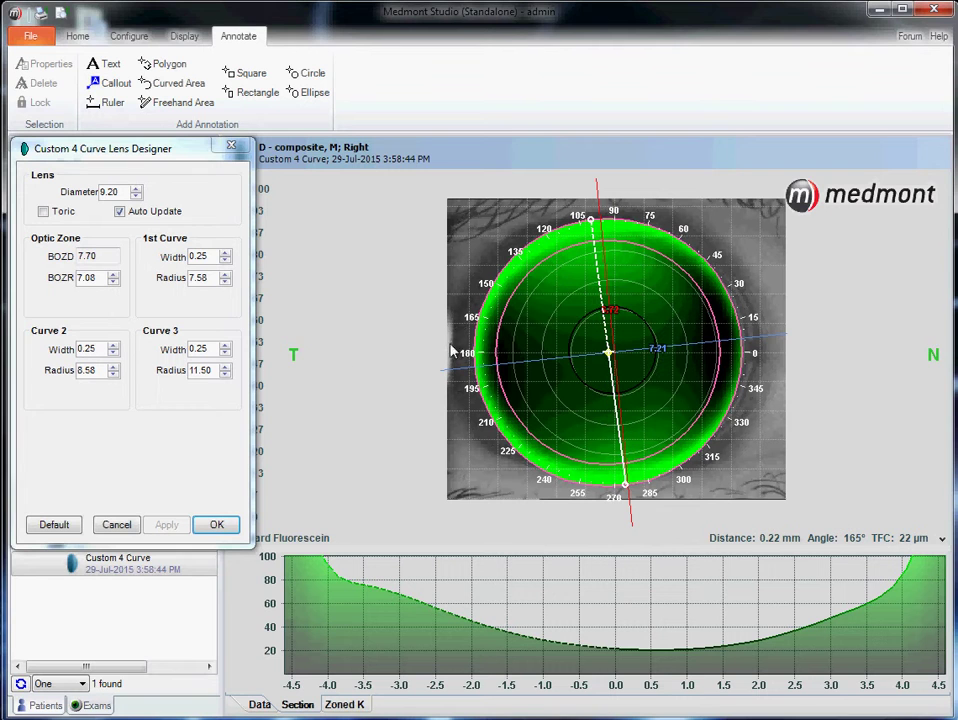
# Step: Apply a toric design (7.21 flat / 6.72 steep) and check horizontal and vertical sections
pyautogui.click(44, 212)
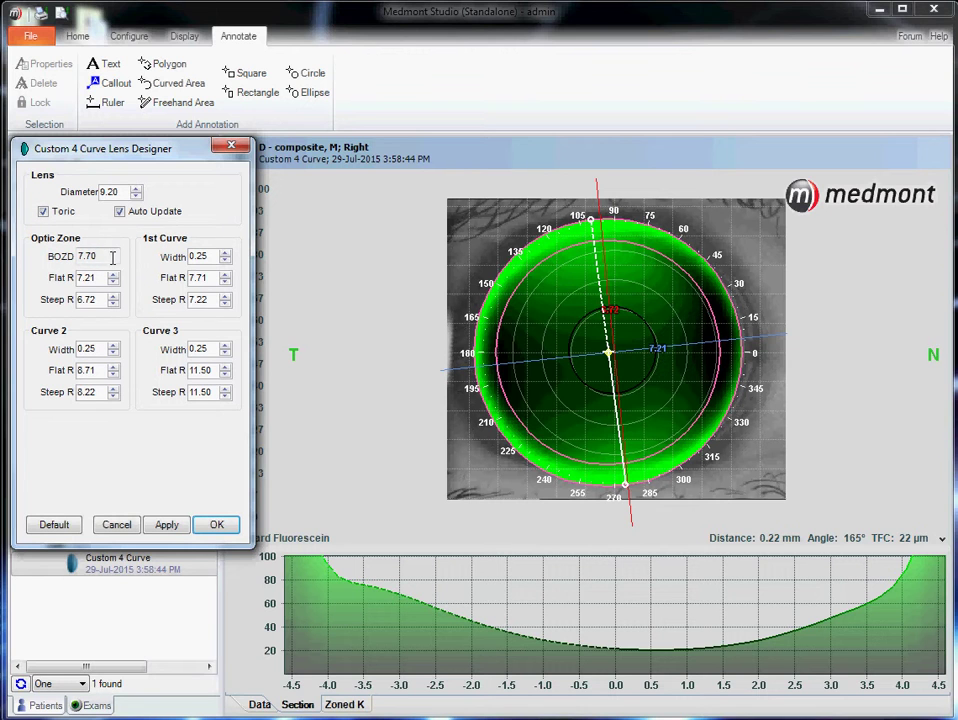
pyautogui.click(167, 526)
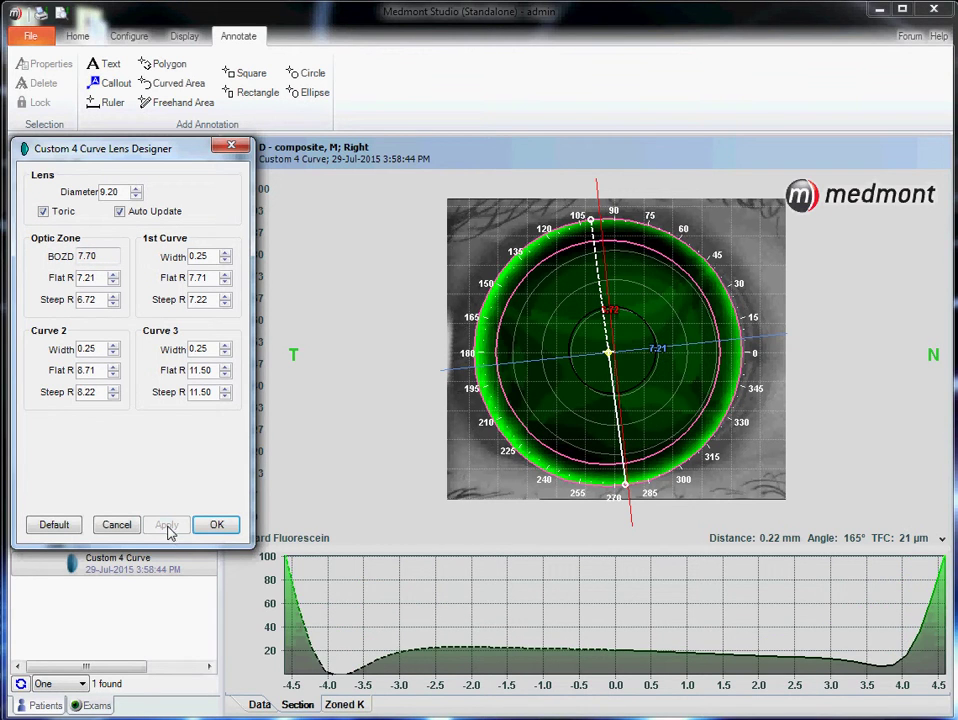
pyautogui.click(609, 353)
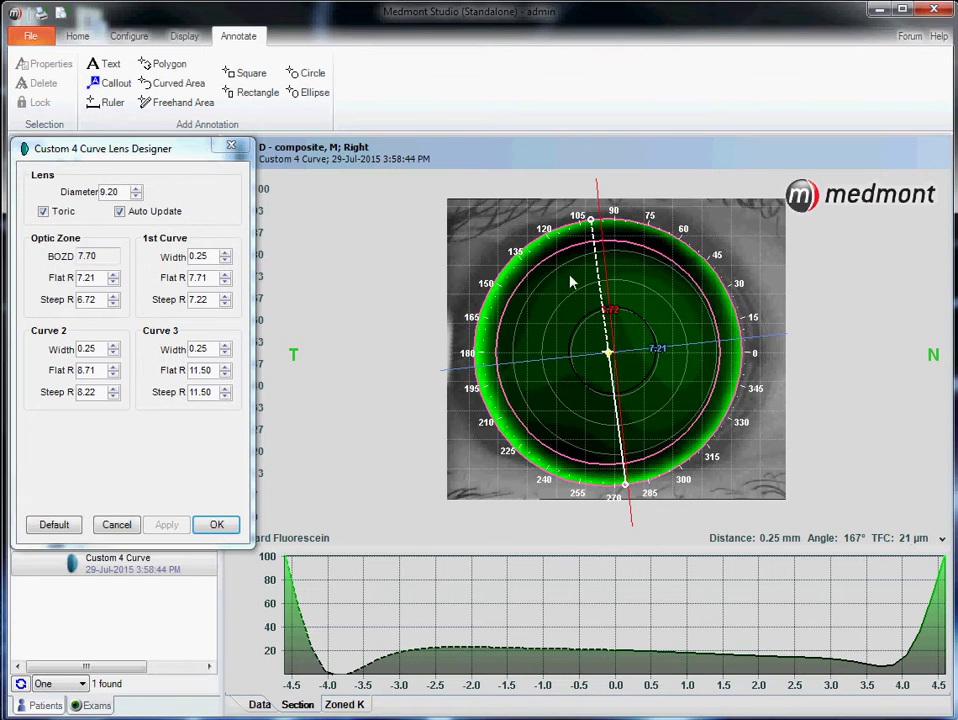
pyautogui.moveTo(591, 219); pyautogui.dragTo(494, 355)
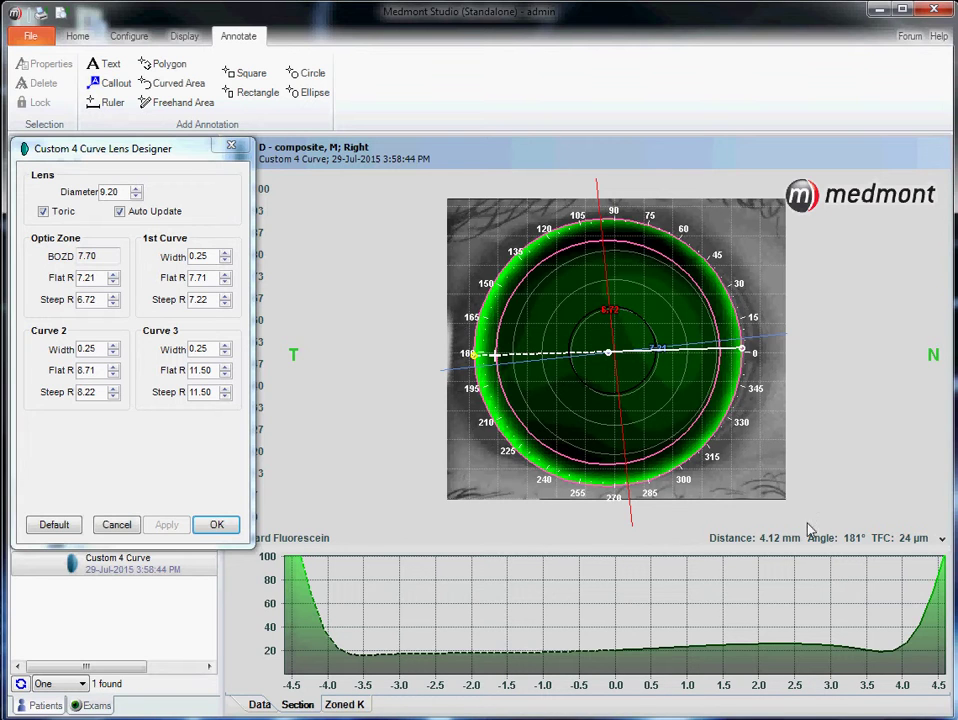
pyautogui.moveTo(743, 355); pyautogui.dragTo(616, 450)
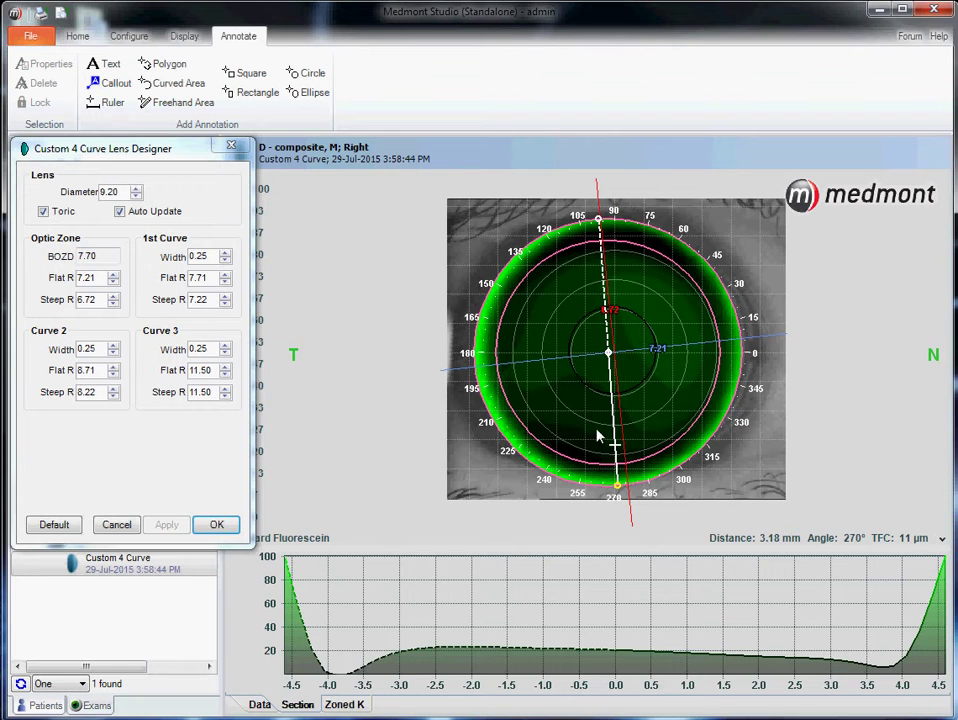
# Step: Set optic zone Steep R to 6.80 and Flat R to 7.10, comparing both meridians
pyautogui.click(113, 295)
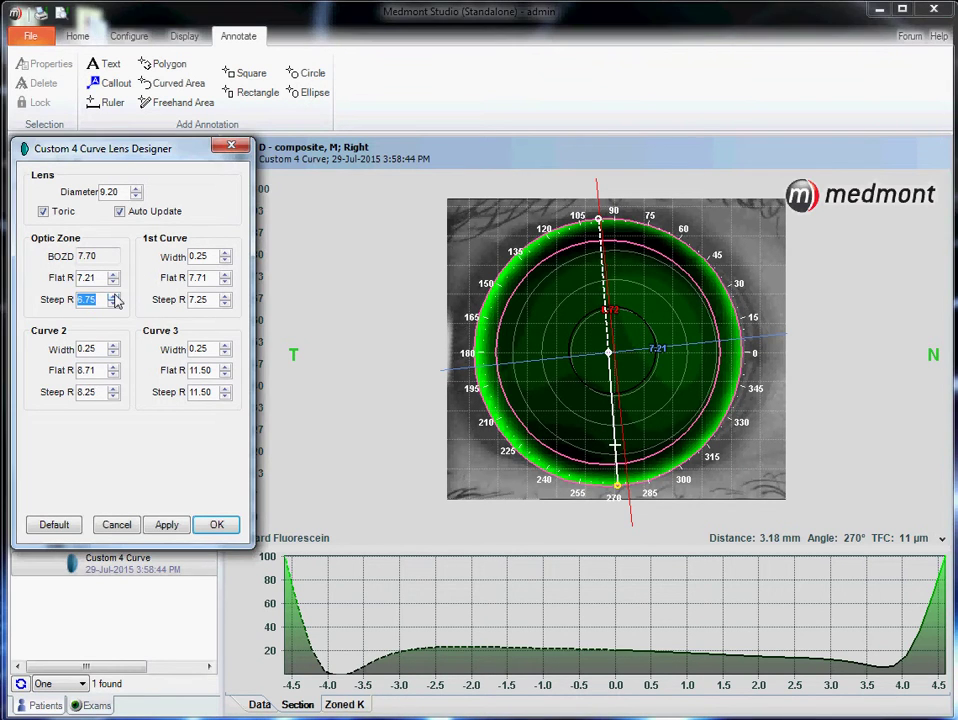
pyautogui.click(114, 296)
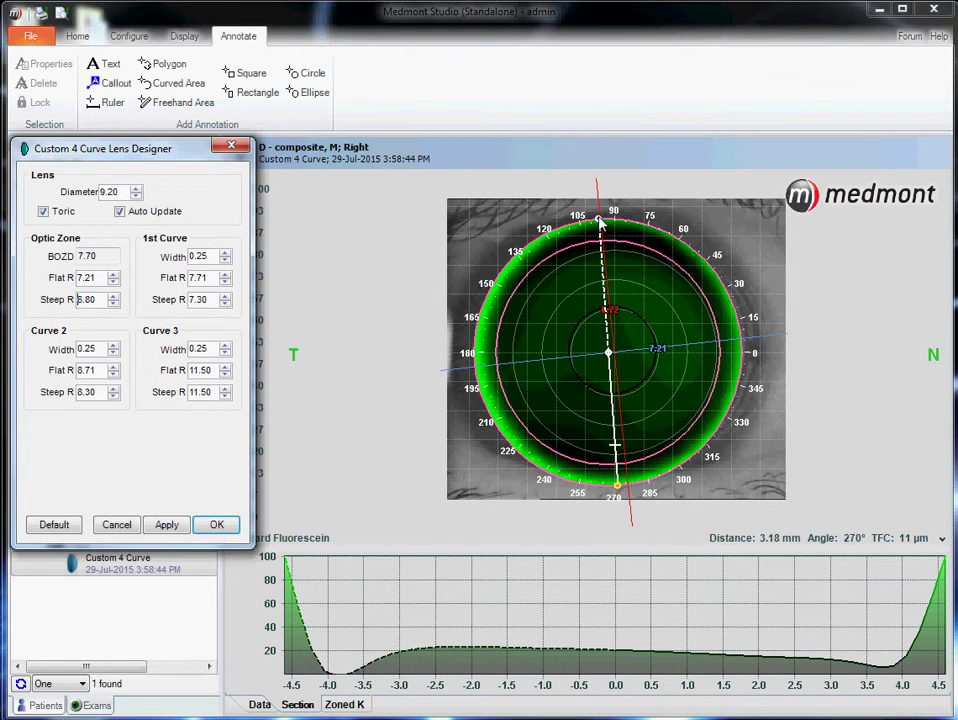
pyautogui.moveTo(601, 222)
pyautogui.mouseDown()
pyautogui.moveTo(476, 287)
pyautogui.moveTo(475, 378)
pyautogui.moveTo(485, 366)
pyautogui.mouseUp()
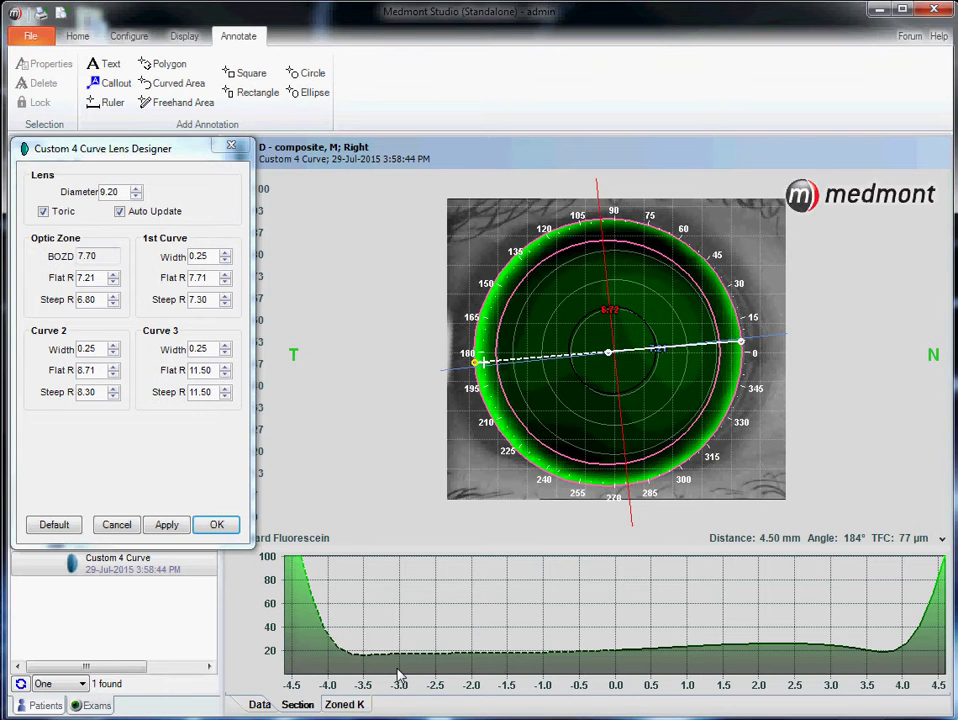
pyautogui.click(114, 285)
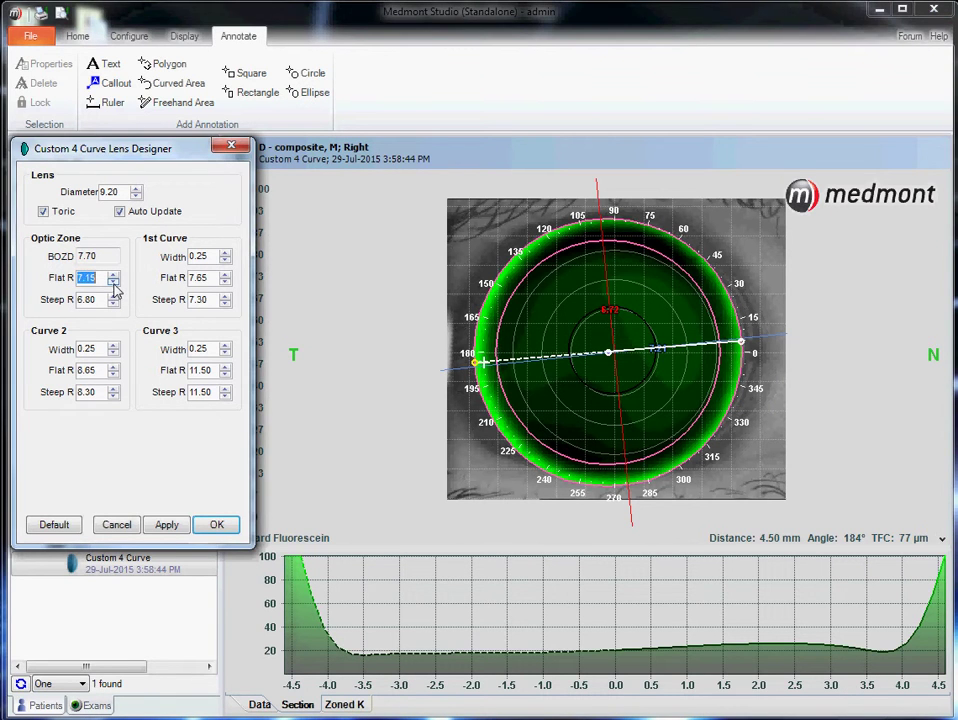
pyautogui.click(177, 528)
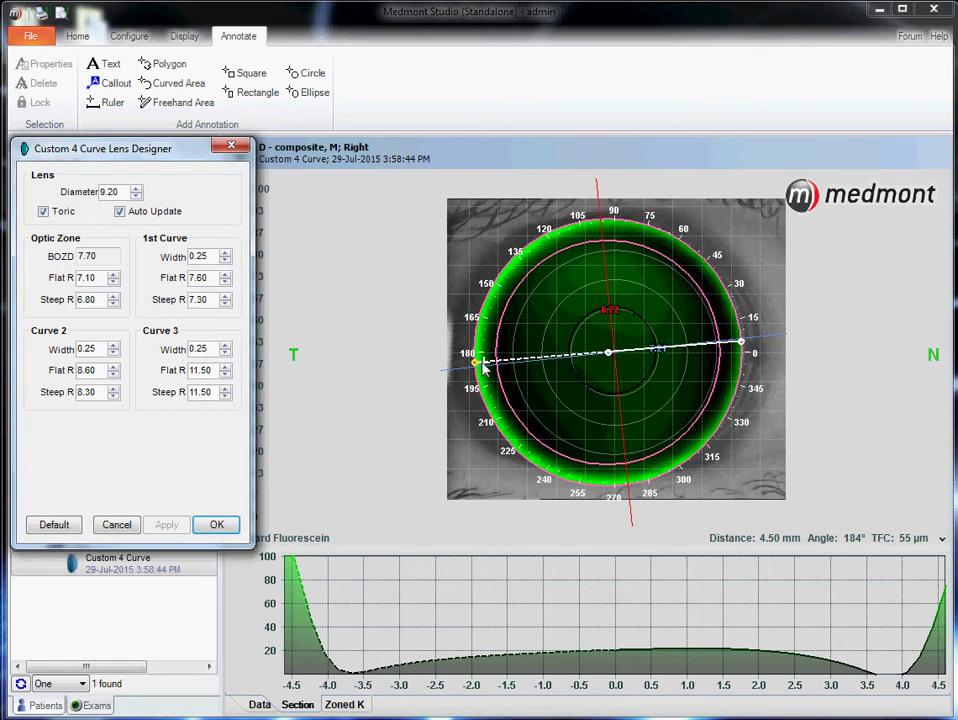
pyautogui.moveTo(483, 368)
pyautogui.mouseDown()
pyautogui.moveTo(551, 283)
pyautogui.moveTo(604, 265)
pyautogui.mouseUp()
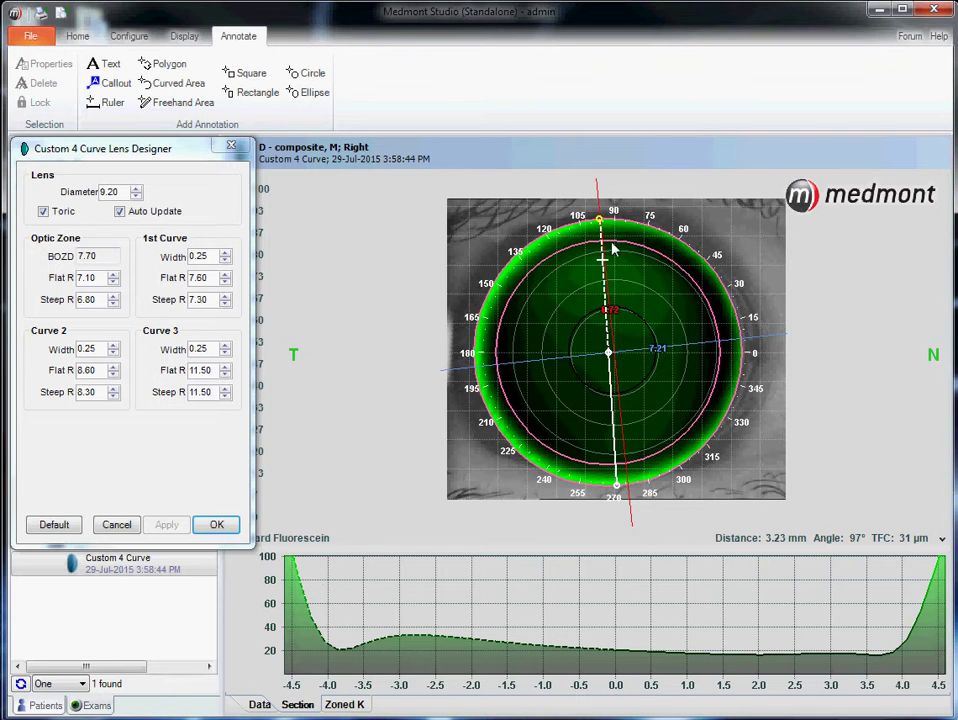
pyautogui.moveTo(600, 220)
pyautogui.mouseDown()
pyautogui.moveTo(467, 345)
pyautogui.moveTo(467, 363)
pyautogui.mouseUp()
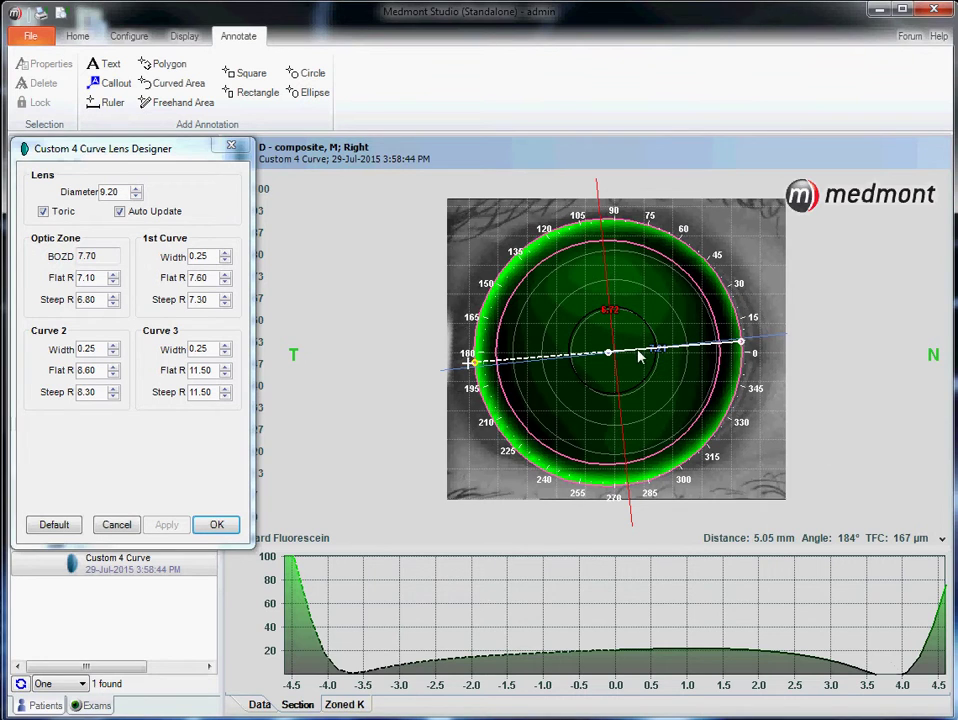
# Step: Set 1st and 2nd curve widths to 0.35 mm (7.30 optic zone) and review the 279° section
pyautogui.doubleClick(212, 258)
pyautogui.write('3.1')
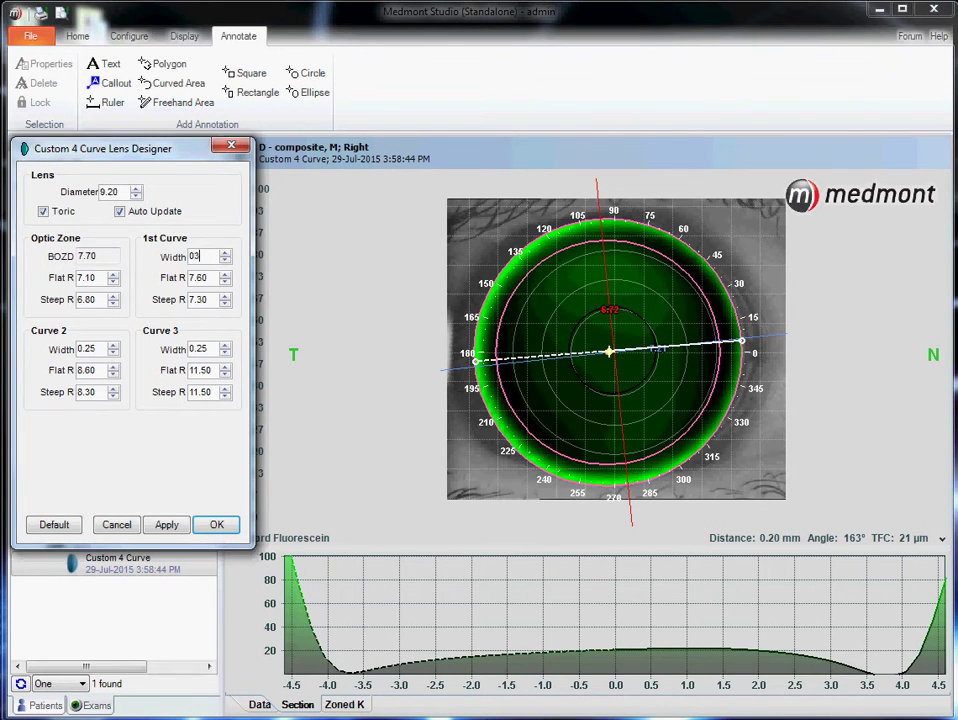
pyautogui.write('0')
pyautogui.press('Tab')
pyautogui.press('Tab')
pyautogui.hotkey('shift', 'Tab')
pyautogui.hotkey('shift', 'Tab')
pyautogui.write('0')
pyautogui.press('Tab')
pyautogui.press('Tab')
pyautogui.press('Tab')
pyautogui.write('0')
pyautogui.click(166, 526)
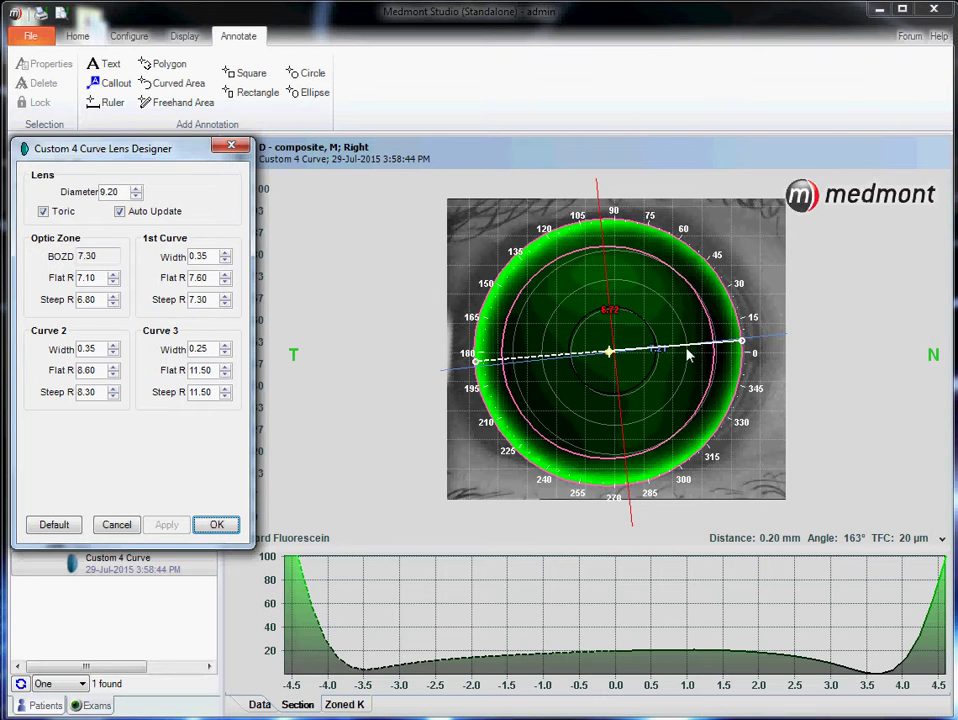
pyautogui.moveTo(746, 342)
pyautogui.mouseDown()
pyautogui.moveTo(744, 330)
pyautogui.moveTo(638, 434)
pyautogui.moveTo(603, 398)
pyautogui.moveTo(692, 338)
pyautogui.moveTo(691, 357)
pyautogui.moveTo(626, 418)
pyautogui.mouseUp()
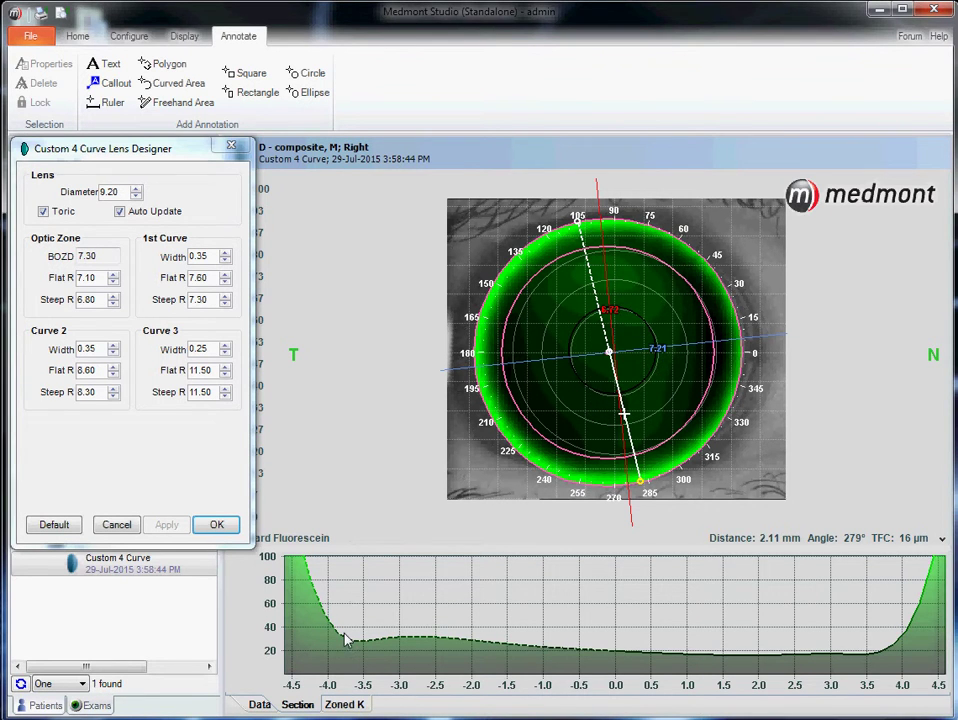
# Step: Apply Steep R 6.75 and read 20 µm clearance 0.22 mm along the 172° meridian
pyautogui.click(113, 305)
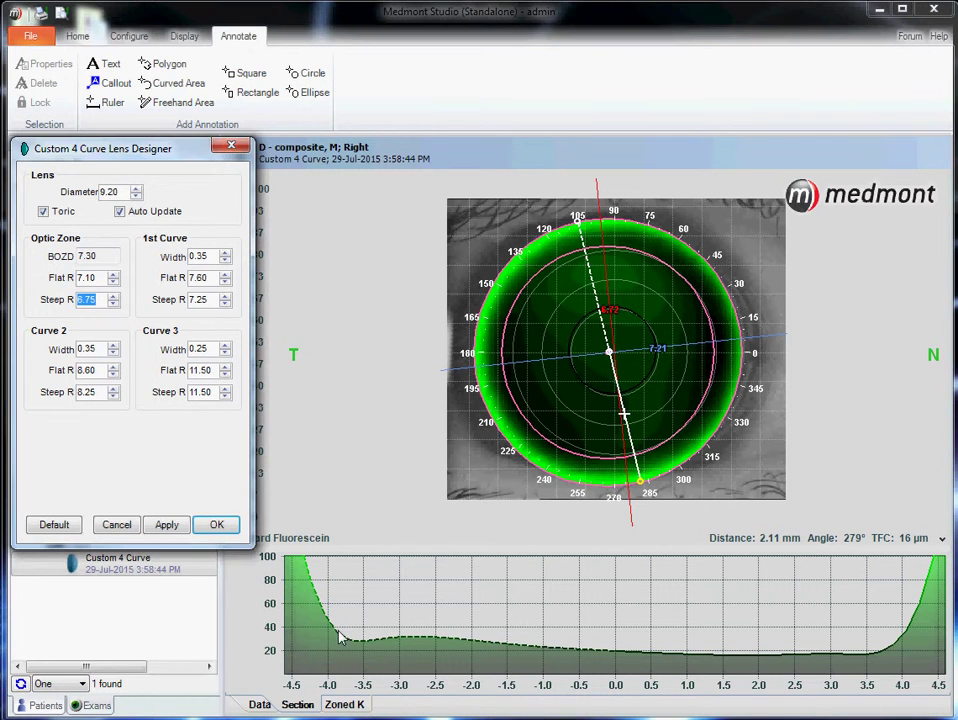
pyautogui.click(162, 527)
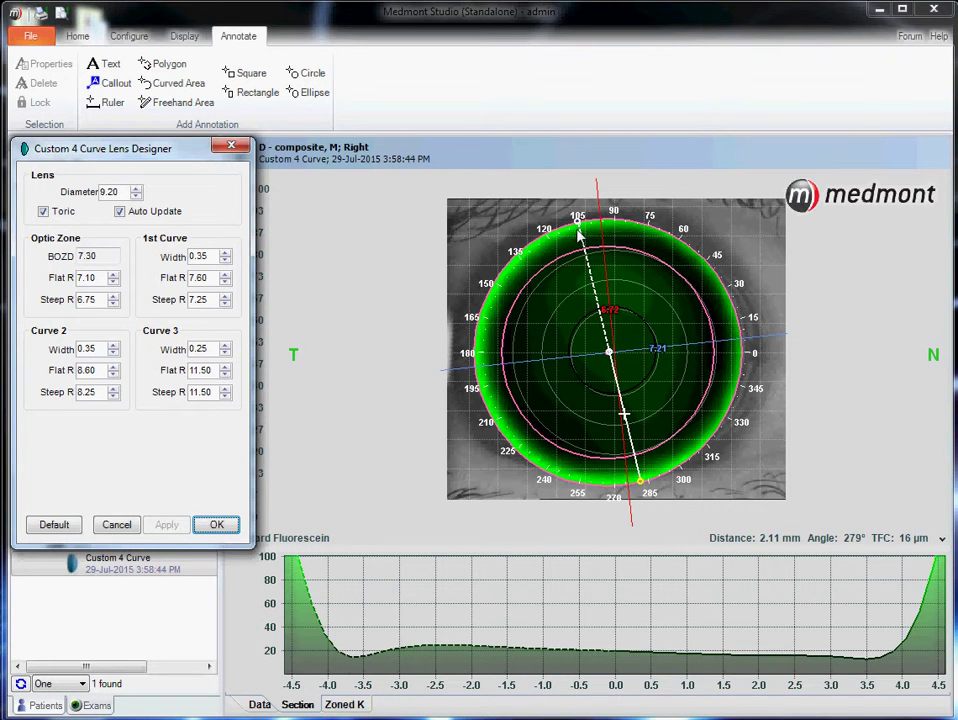
pyautogui.moveTo(579, 228); pyautogui.dragTo(513, 372)
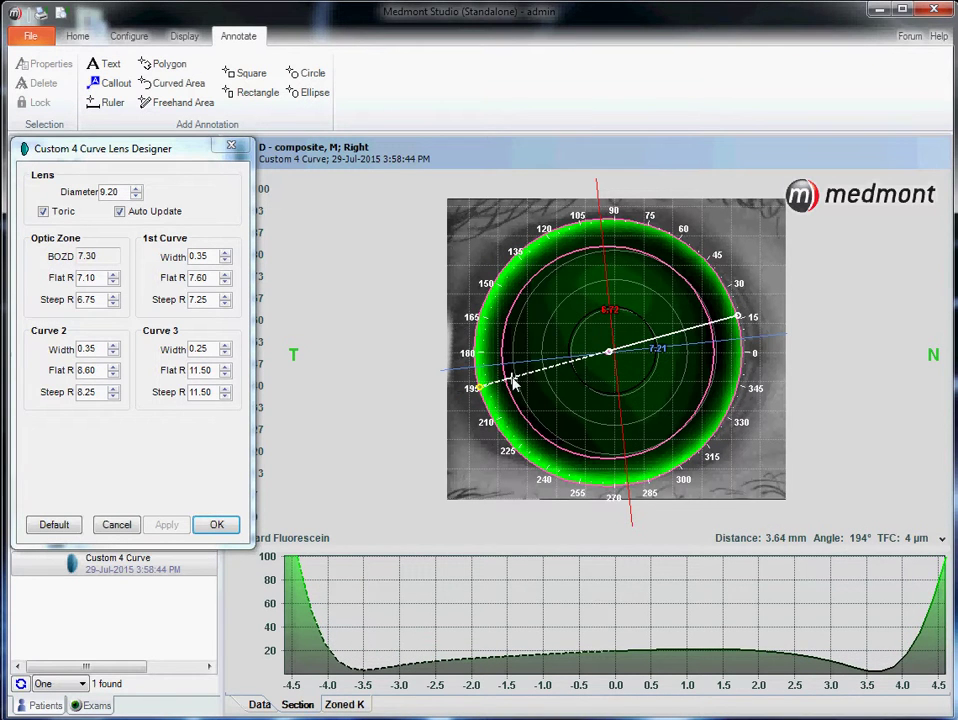
pyautogui.click(611, 356)
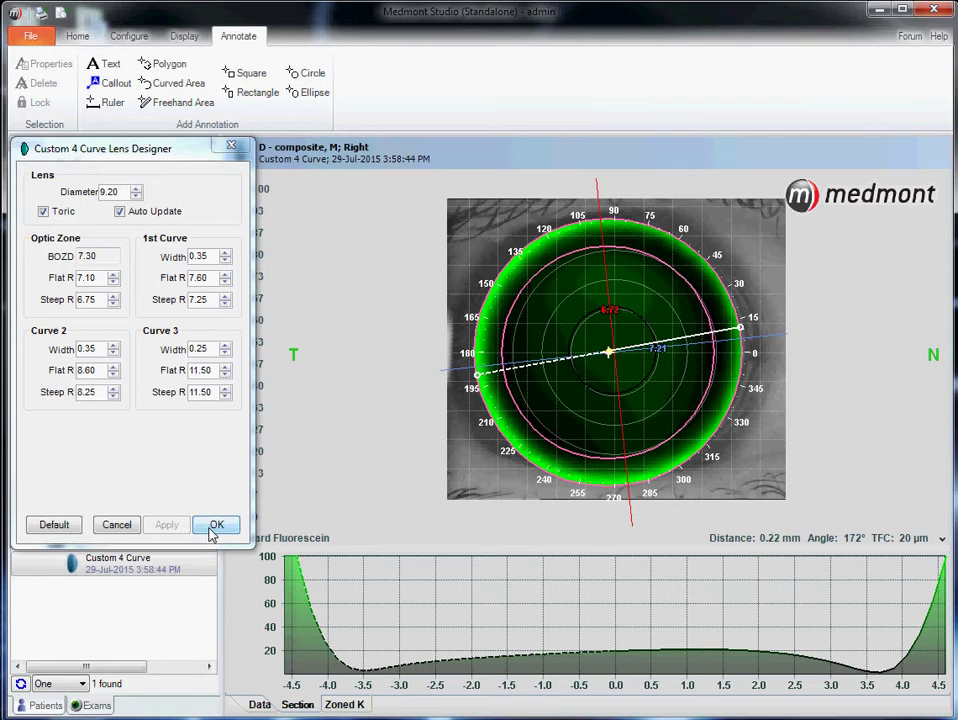
# Step: Accept the toric lens design and show its parameters (−4.50 −1.75 × 177, BOZD 7.30, BOZR 7.10/6.75) in the Data table
pyautogui.click(212, 528)
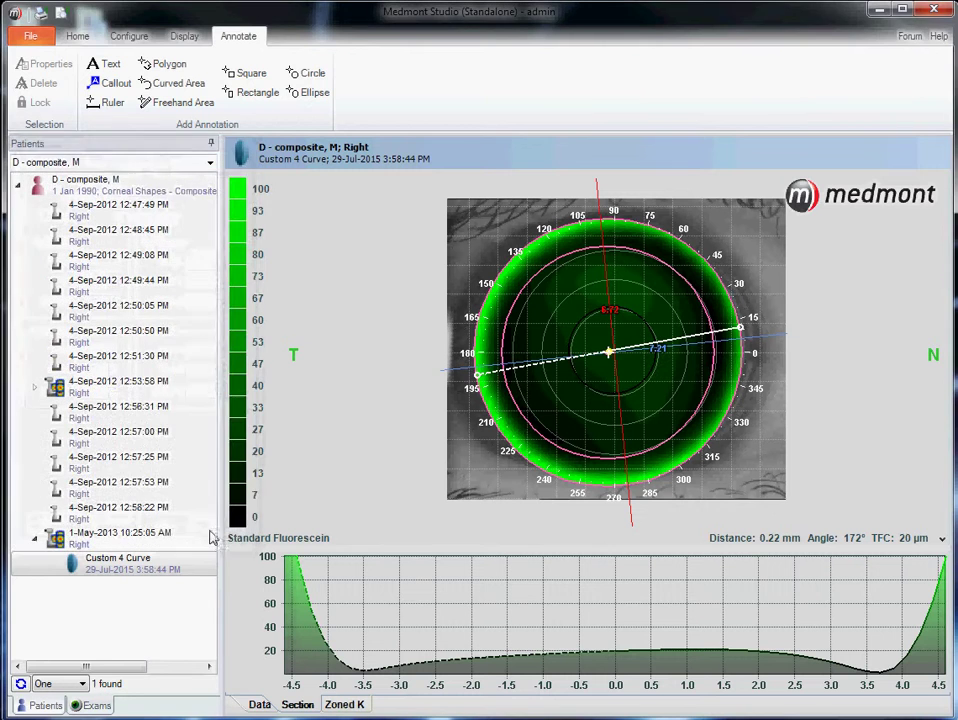
pyautogui.click(252, 704)
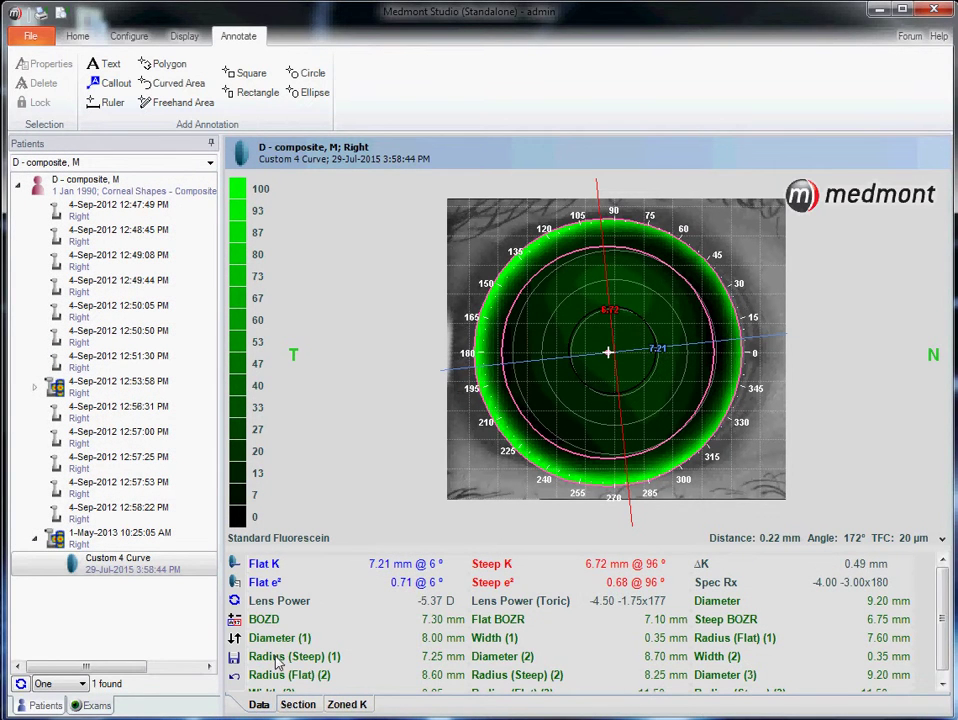